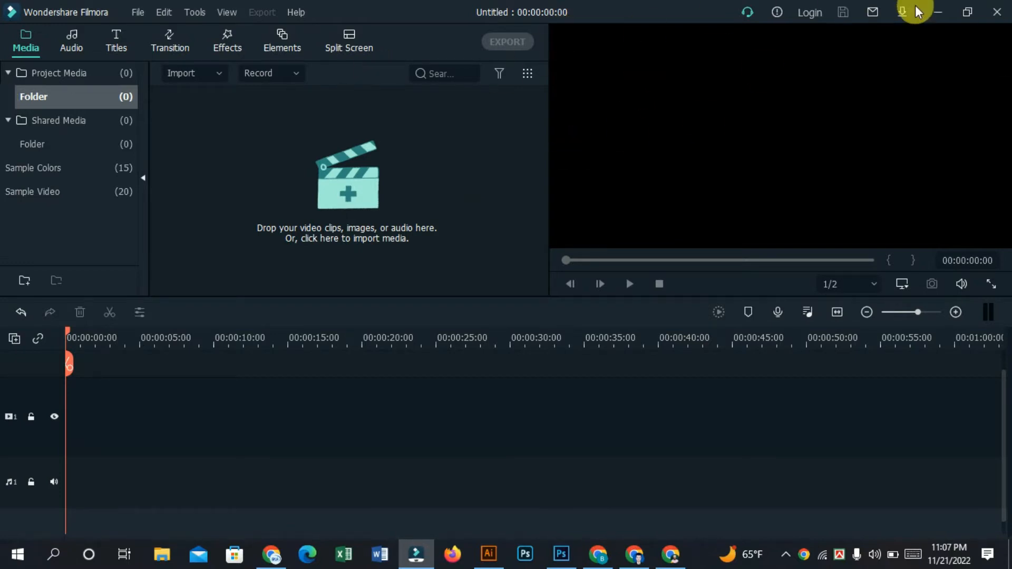
click(934, 11)
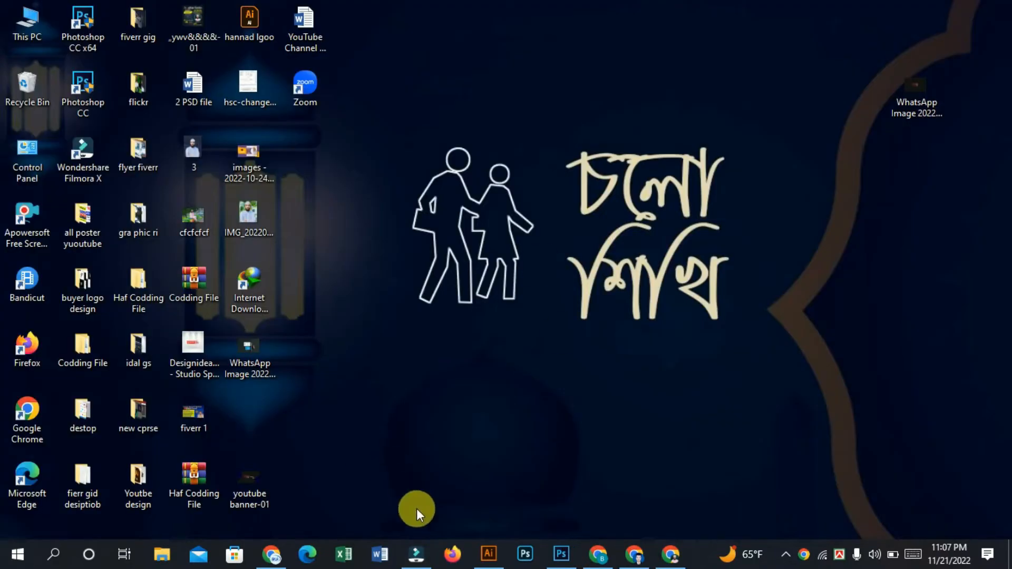
click(419, 554)
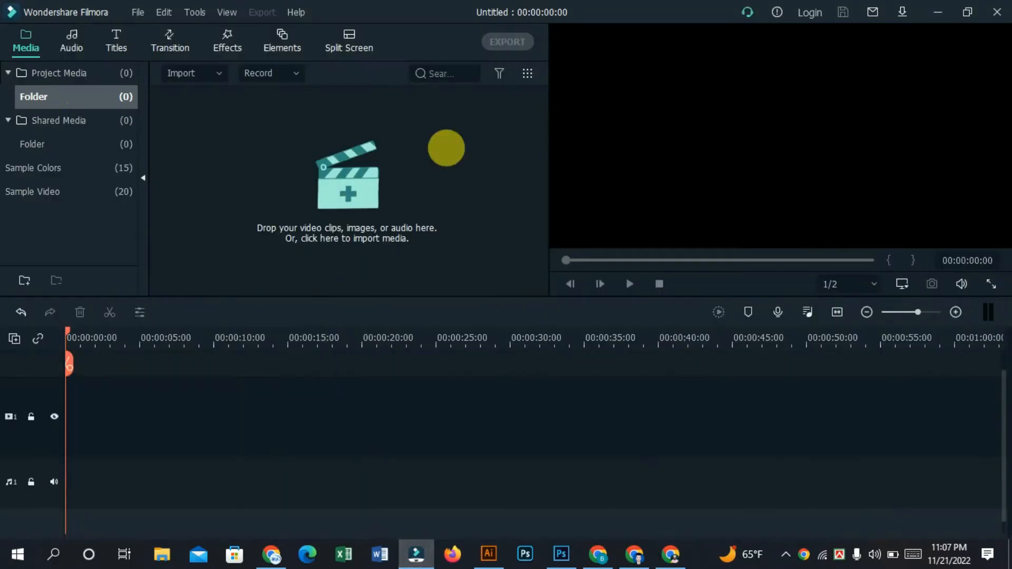
click(348, 147)
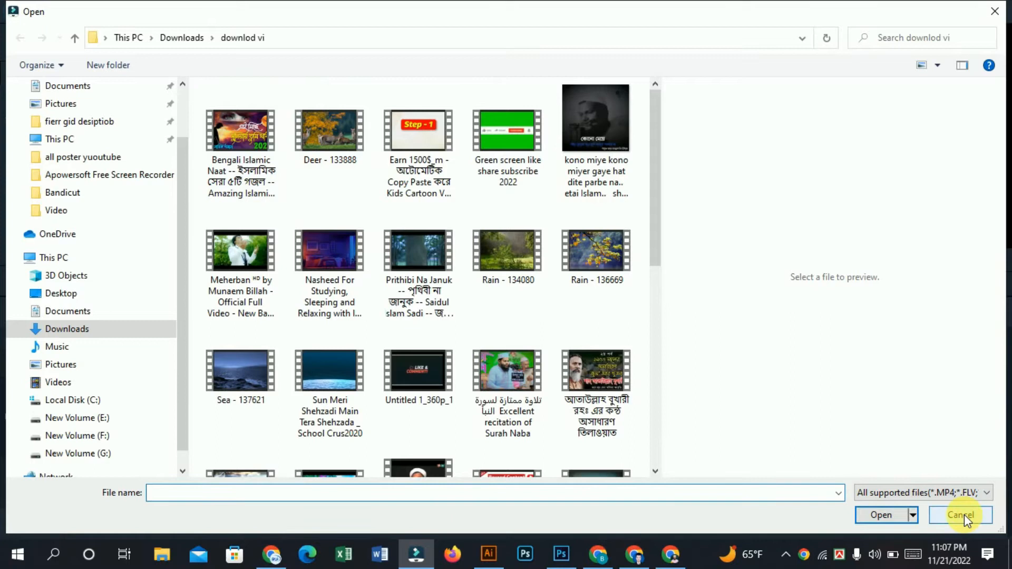
click(965, 520)
Step: Import the "Deer - 133888" video from the downlod vi folder into the project media
click(349, 168)
right_click(351, 178)
click(488, 145)
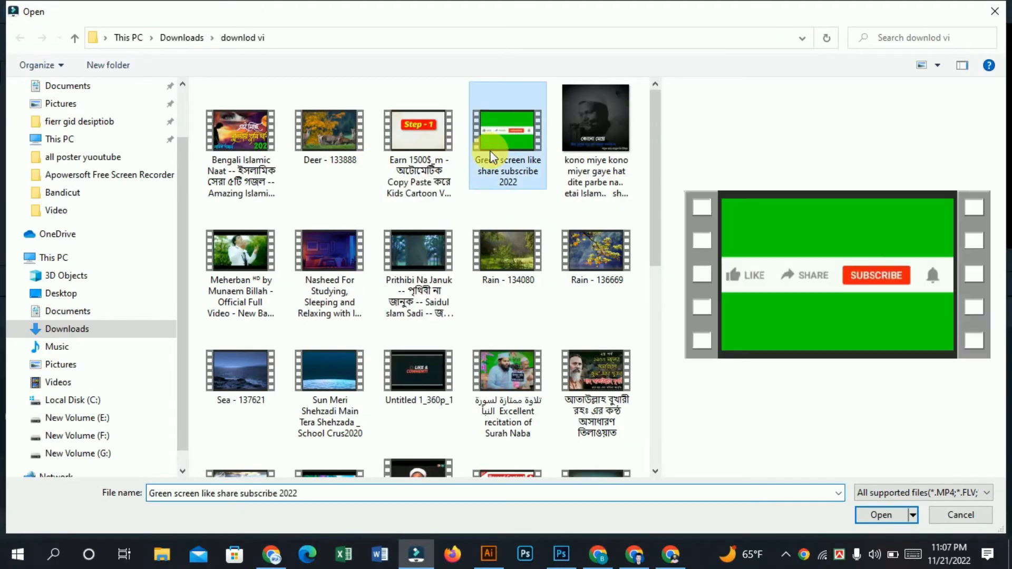
click(324, 128)
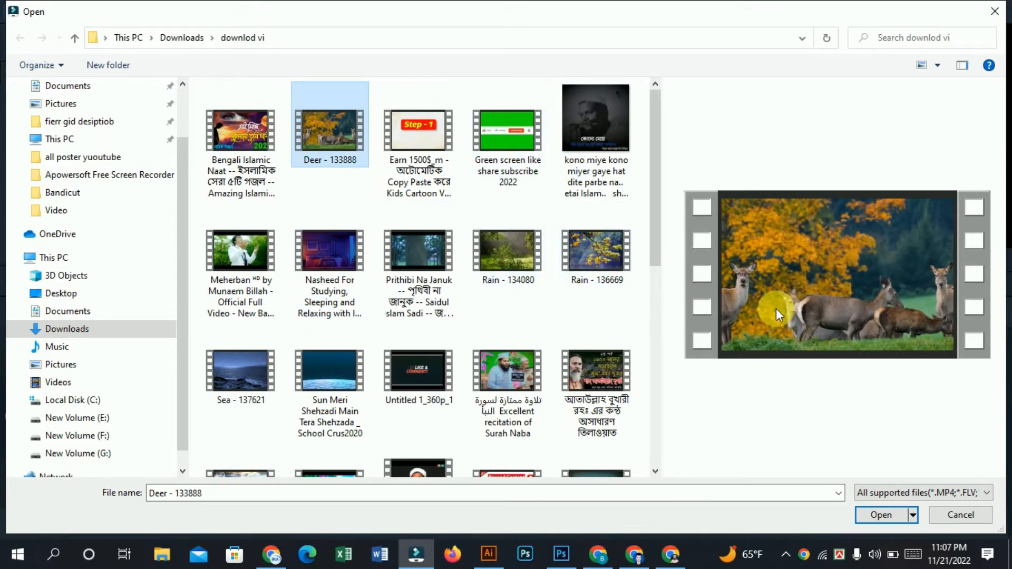
double_click(325, 131)
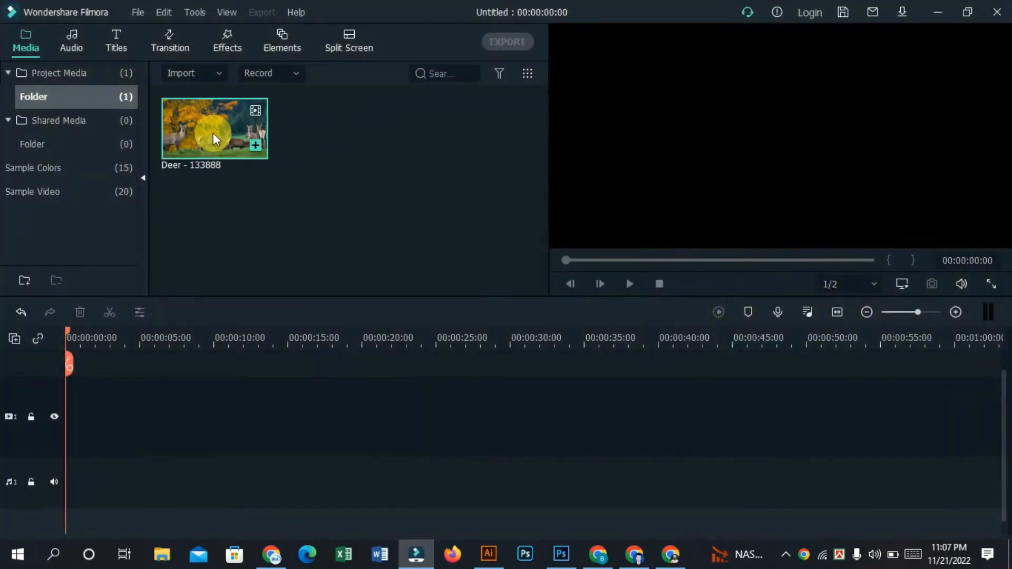
Step: Place two copies of the Deer clip end to end on video track 1, dismissing the project-settings prompt and briefly previewing playback
drag(201, 132, 58, 431)
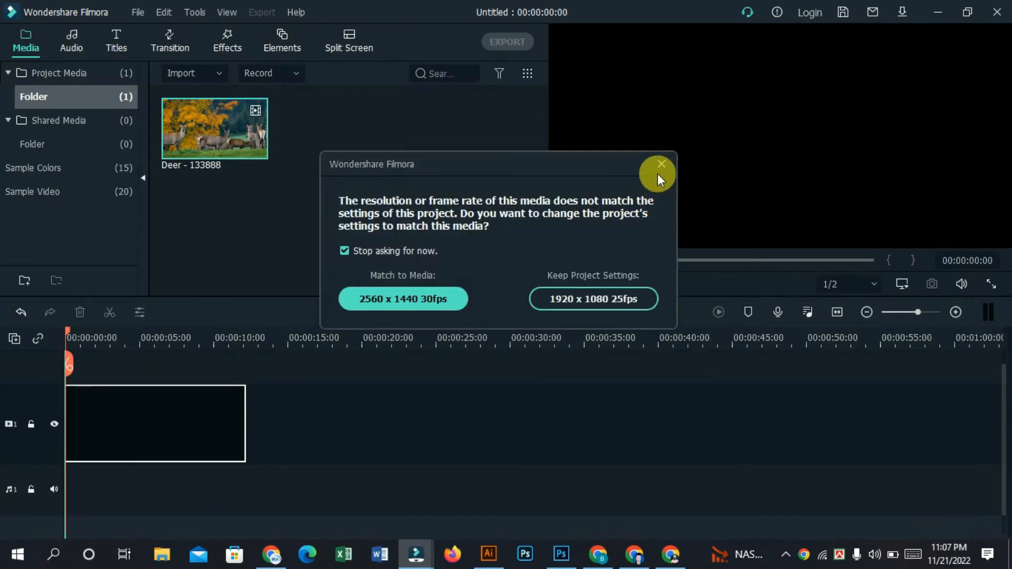
click(662, 165)
click(628, 284)
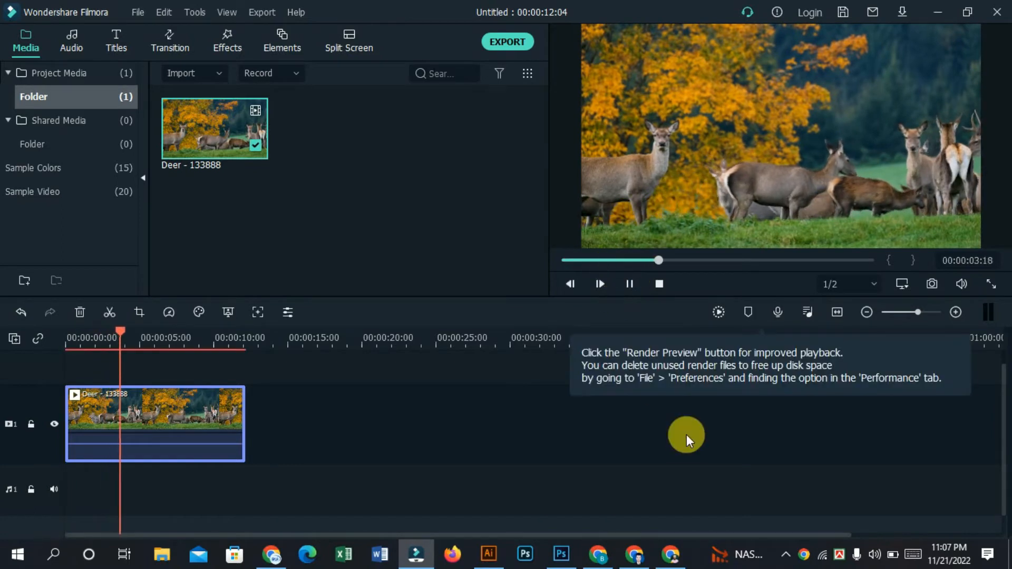
click(631, 285)
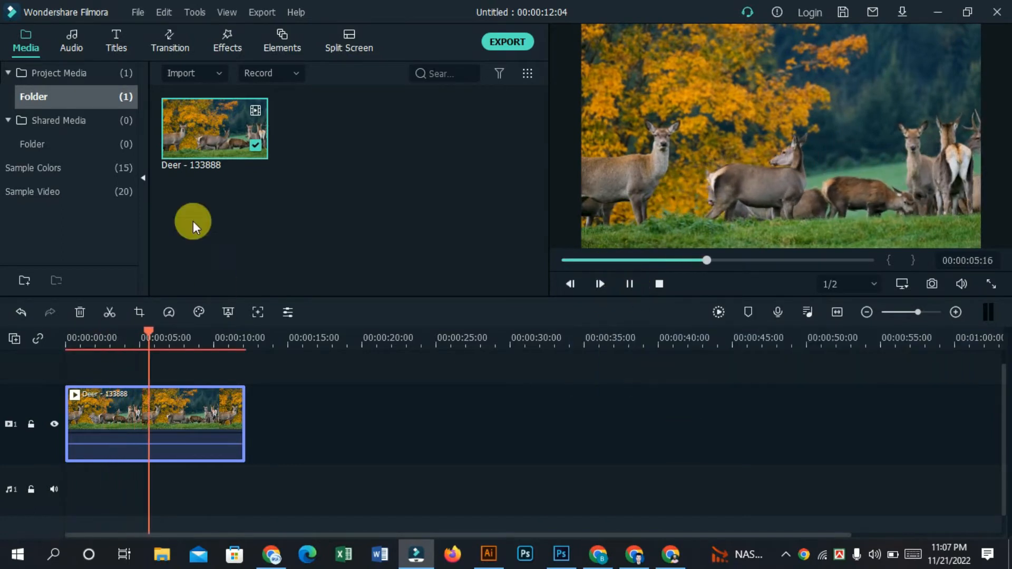
drag(216, 164, 253, 425)
drag(185, 342, 122, 340)
Step: Import the "Green screen like share subscribe 2022" video into the project media
right_click(357, 194)
click(404, 206)
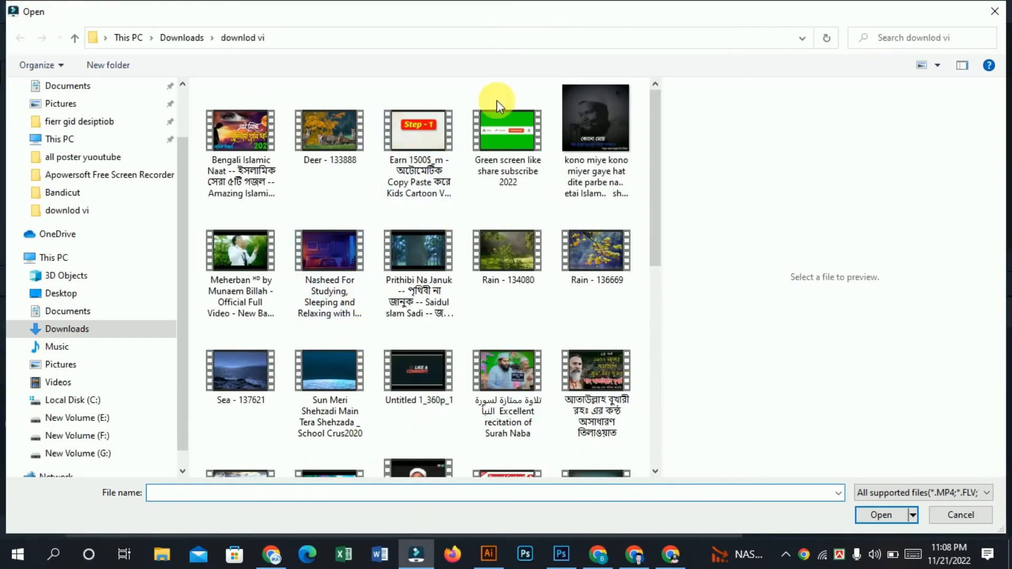
click(521, 147)
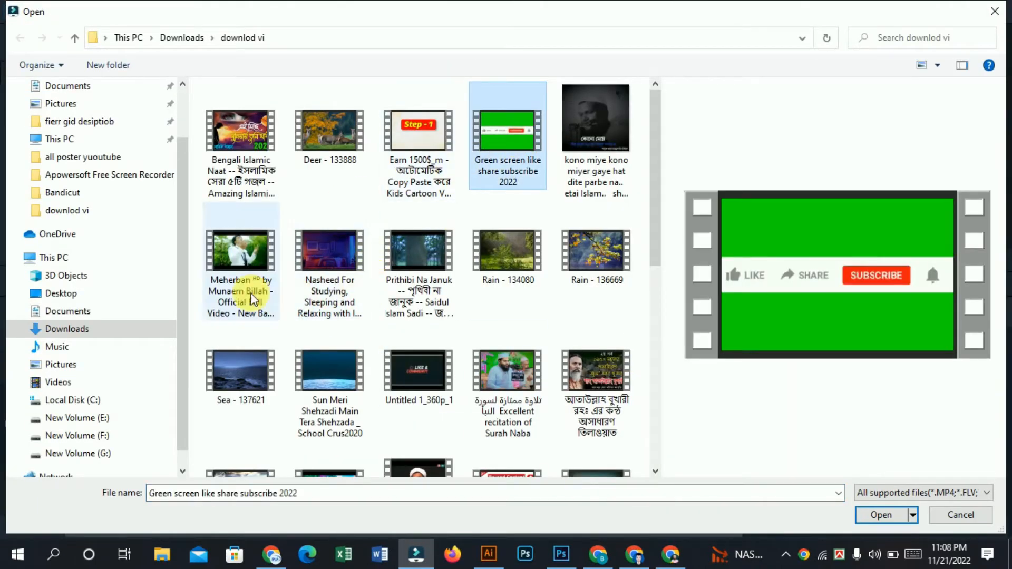
scroll(249, 289, down, 3)
scroll(131, 181, up, 1)
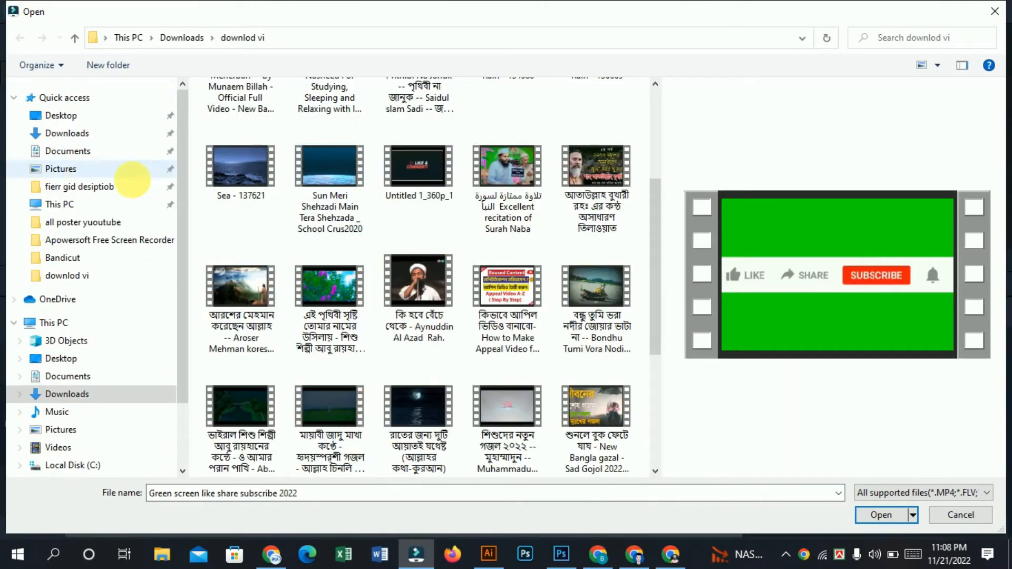
click(868, 515)
Step: Import "1. Green Screen Subscribe Button (No Copyright)" from the Video folder in Downloads
right_click(418, 123)
click(464, 139)
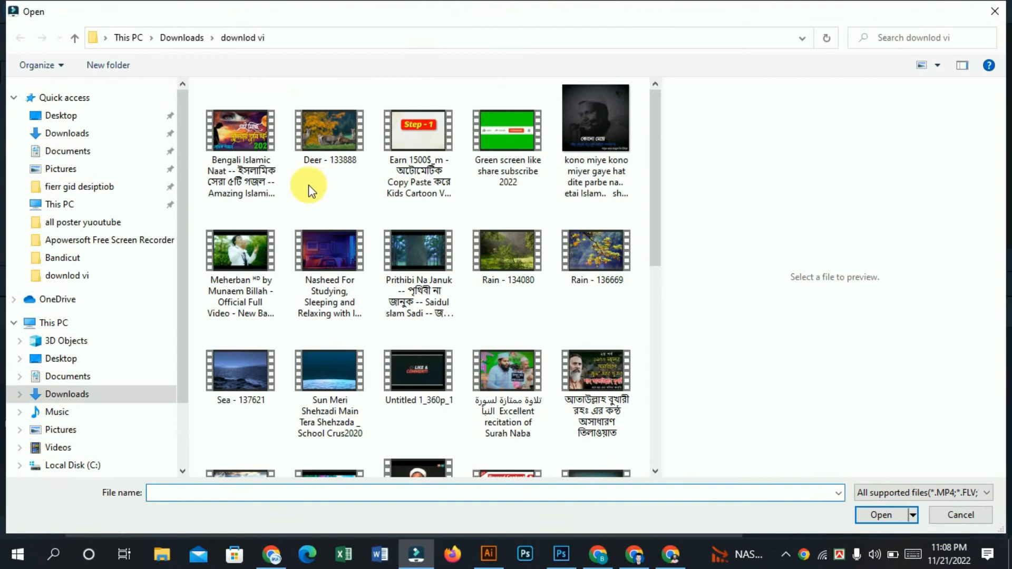
click(62, 133)
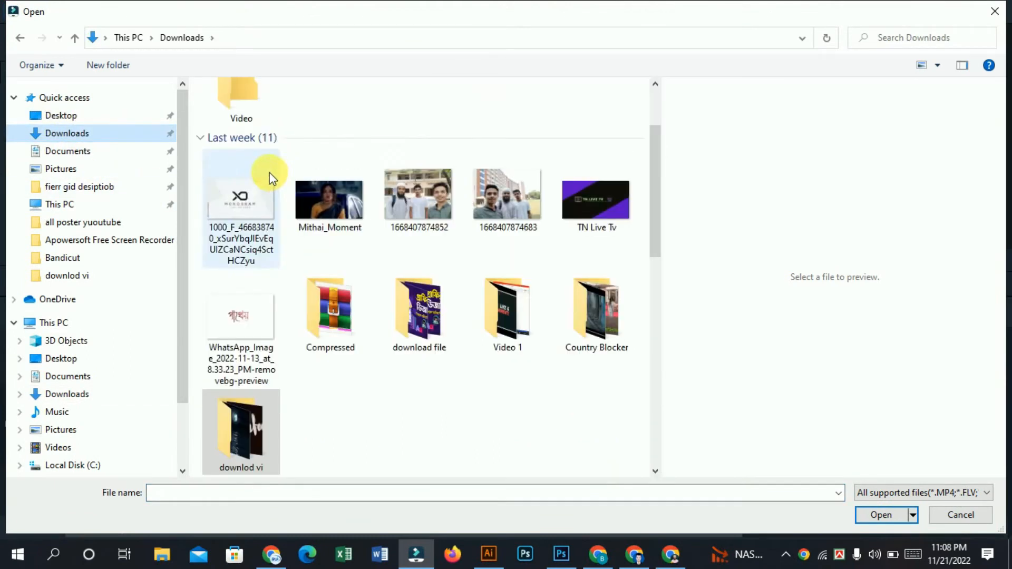
scroll(242, 140, up, 1)
double_click(242, 116)
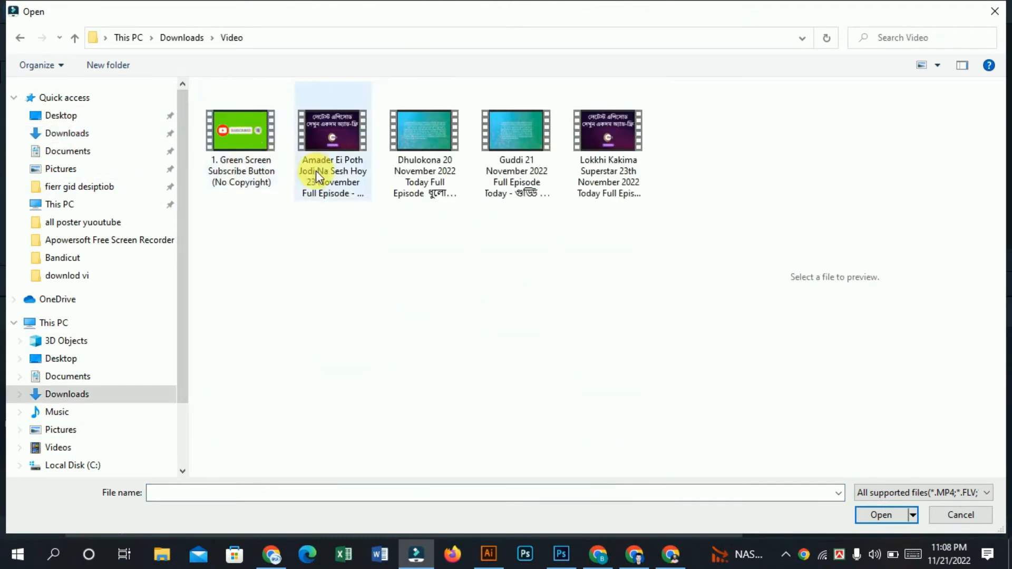
click(238, 135)
double_click(238, 135)
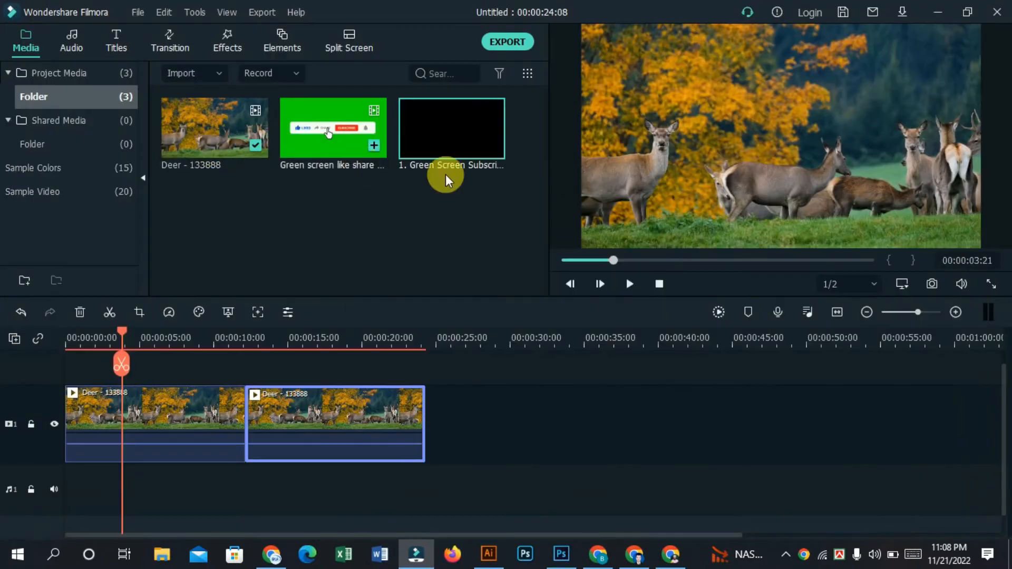
Step: Place the Green Screen Subscribe Button clip at the start of video track 2 and key out its green background with offset 41
drag(432, 120, 66, 385)
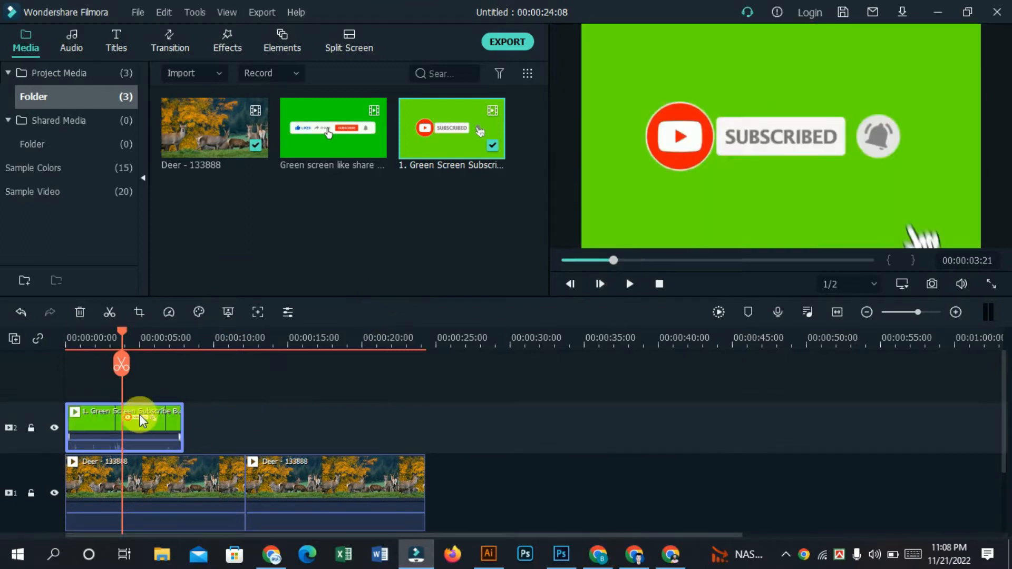
right_click(143, 429)
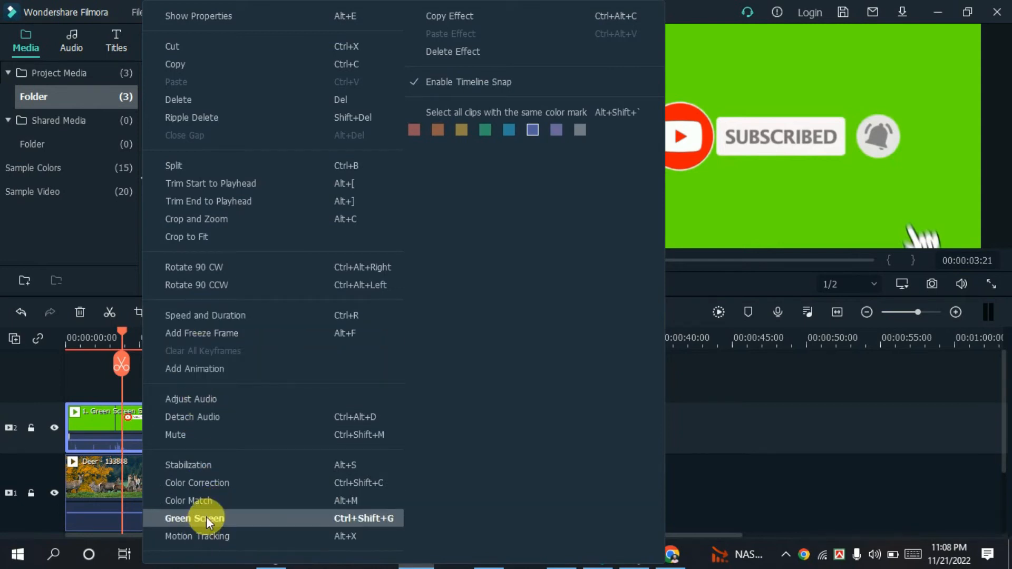
click(312, 522)
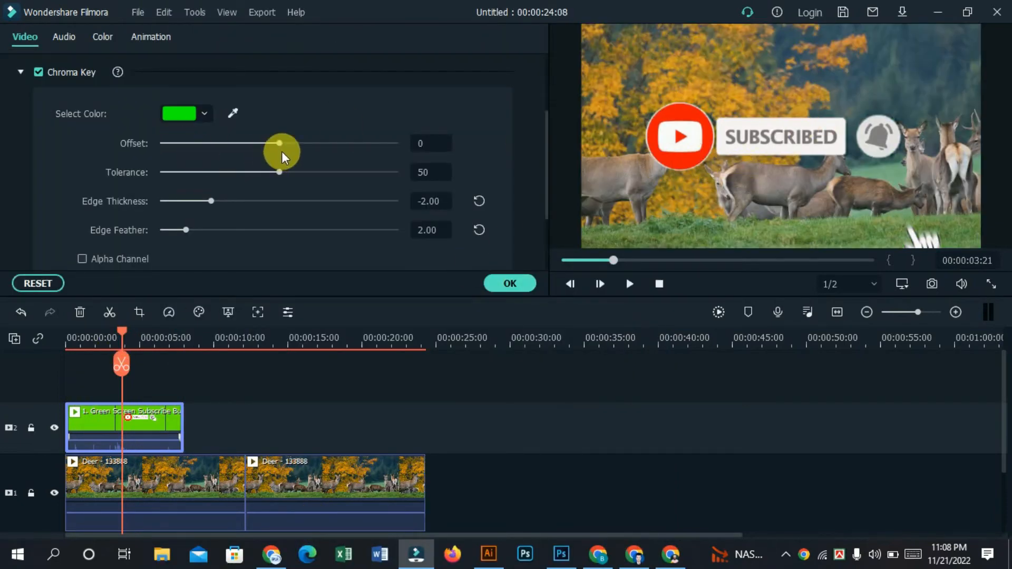
drag(289, 142, 328, 148)
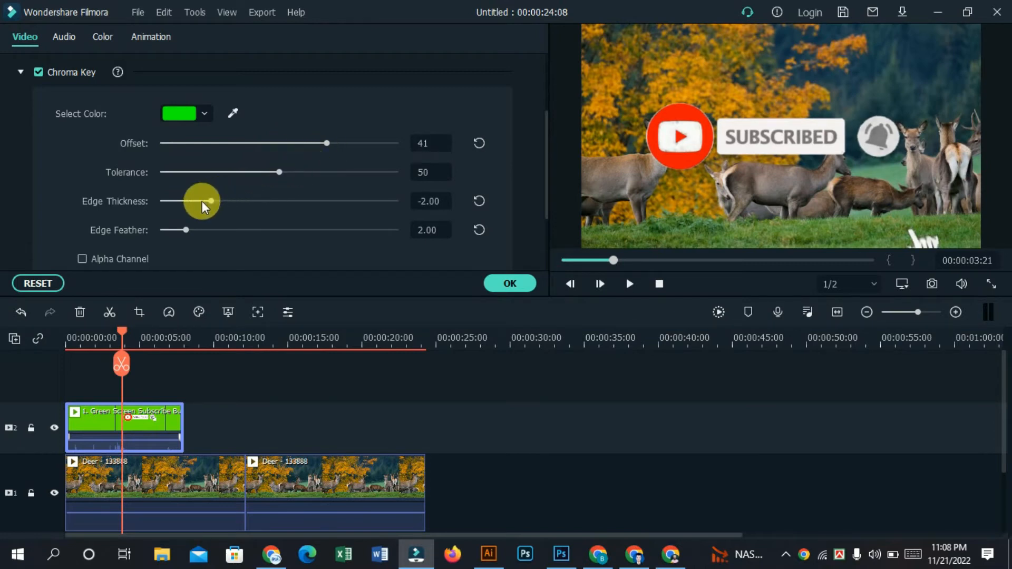
Step: Shrink the subscribe button overlay to about half size and position it at the bottom centre of the video frame
click(734, 135)
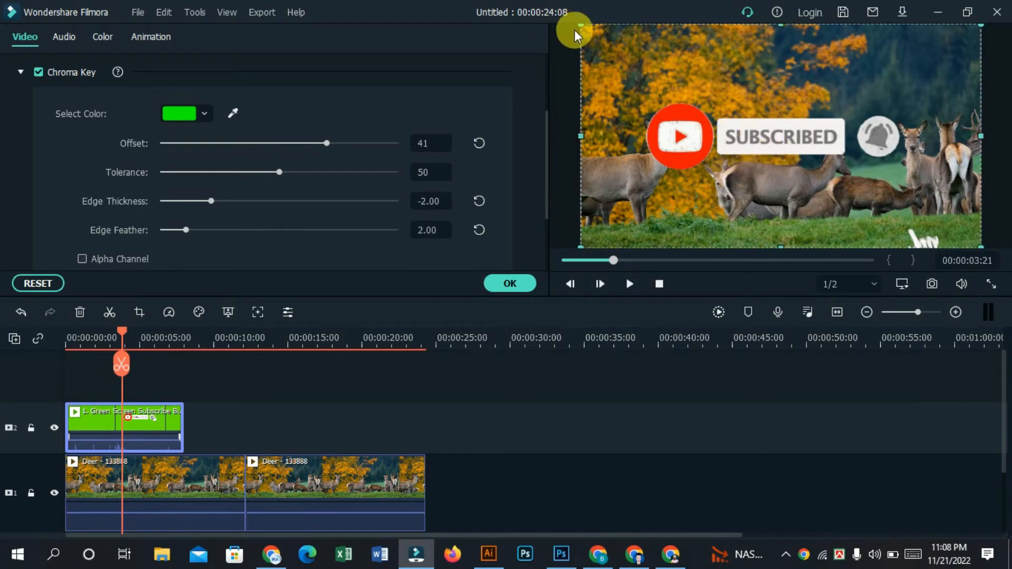
drag(600, 38, 809, 153)
drag(832, 210, 728, 227)
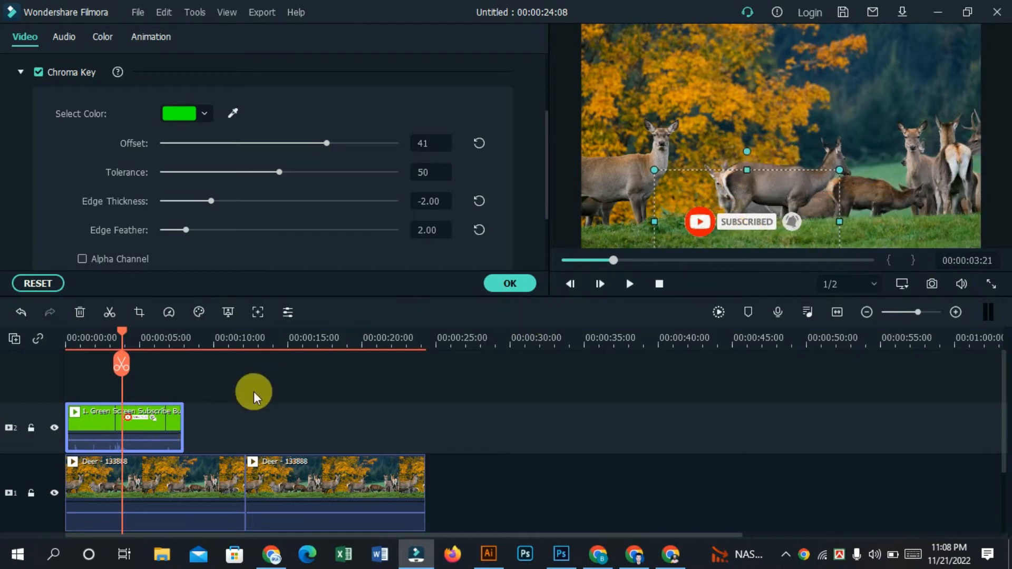
Step: Play the subscribe button overlay from the start of the timeline and accept its chroma key settings
click(108, 341)
drag(96, 346, 23, 344)
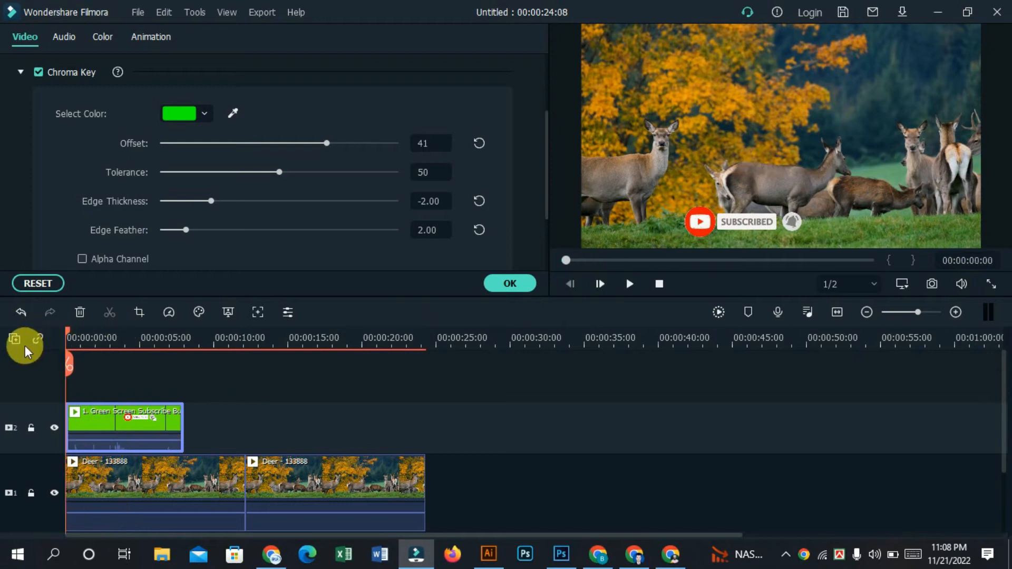
click(626, 283)
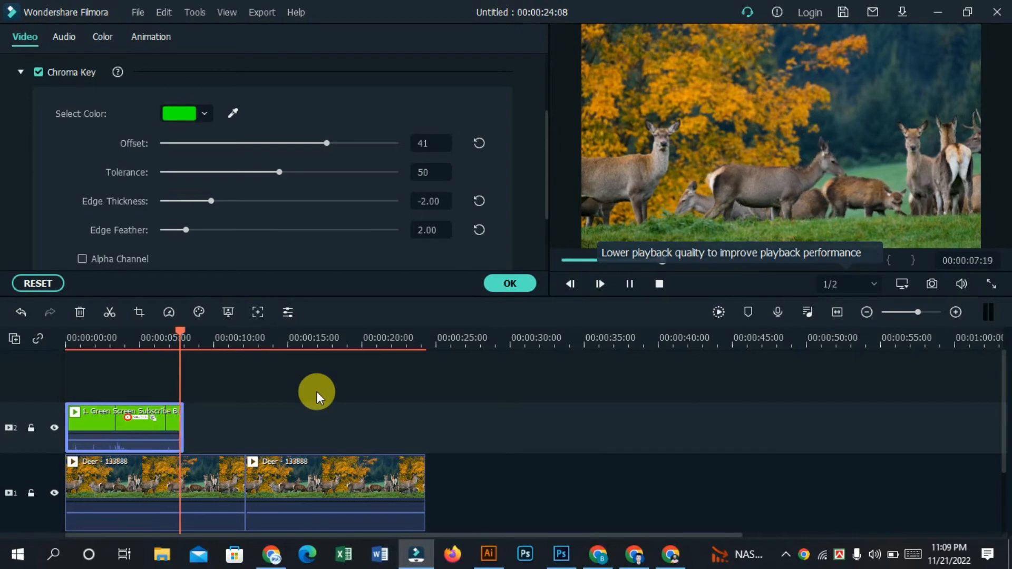
click(509, 284)
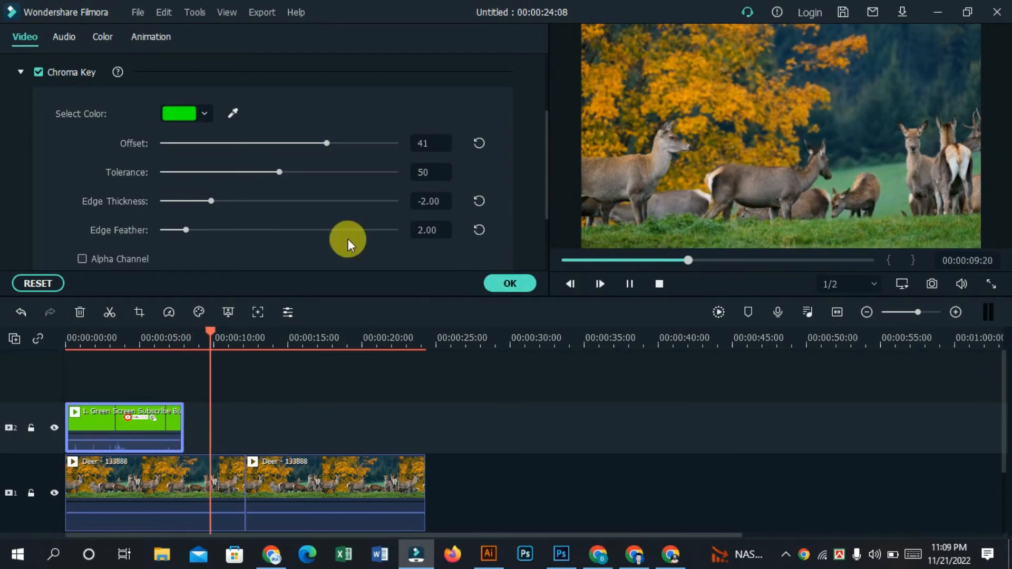
click(513, 288)
Step: Place the like-share-subscribe clip on video track 2 at about 9 seconds and key out its green background with offset 9
drag(323, 112, 202, 410)
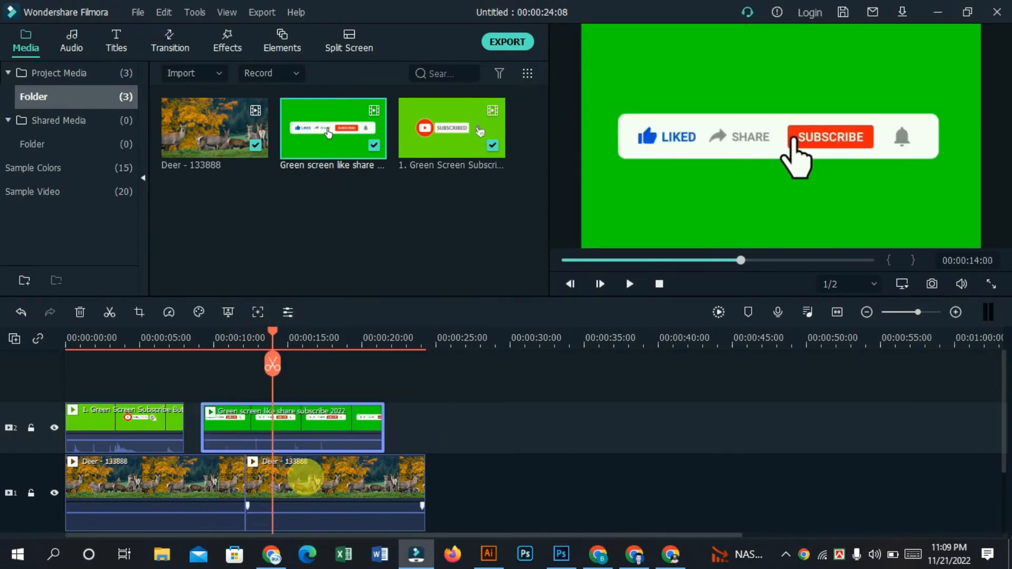
right_click(299, 431)
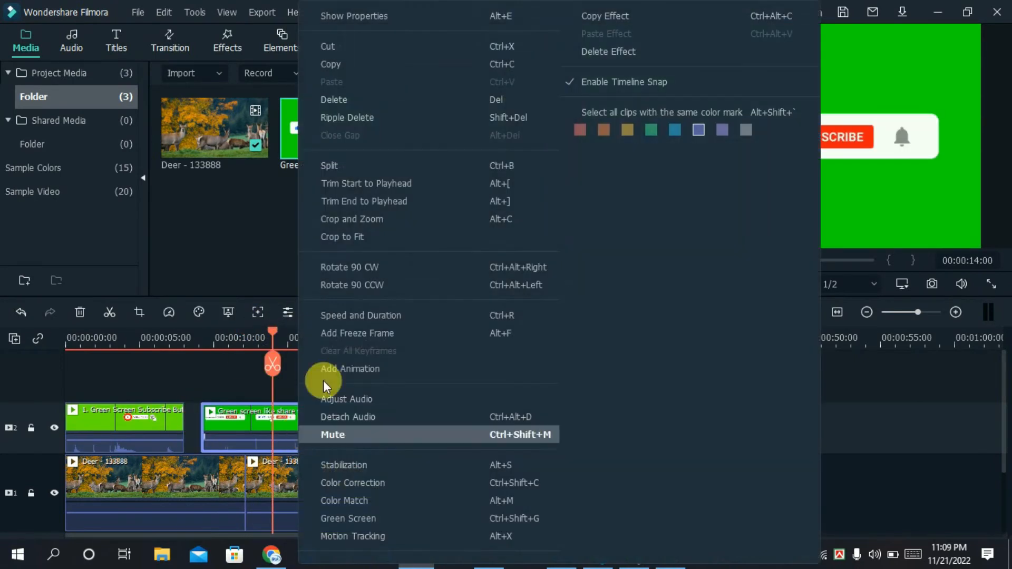
click(364, 518)
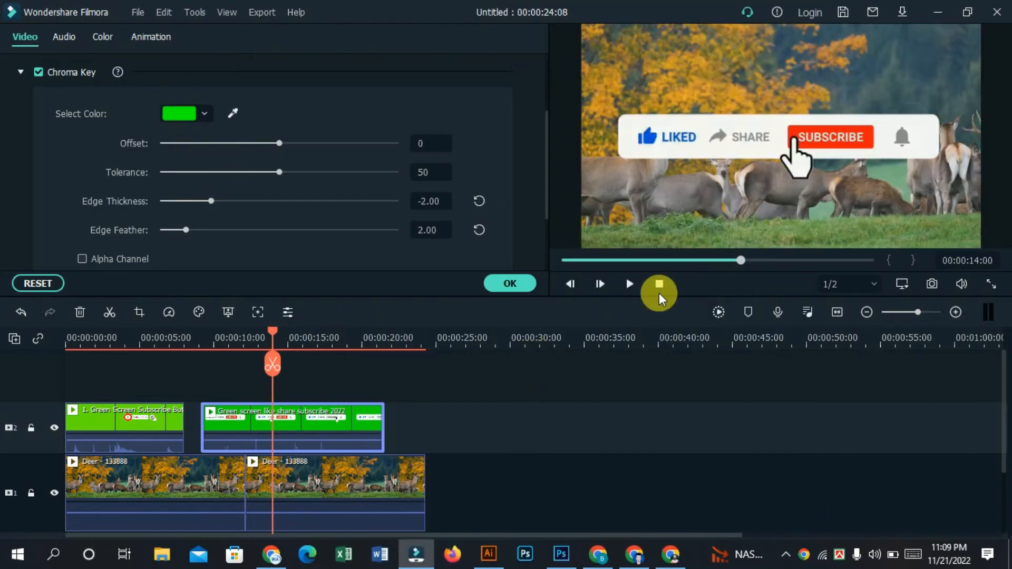
drag(312, 144, 294, 148)
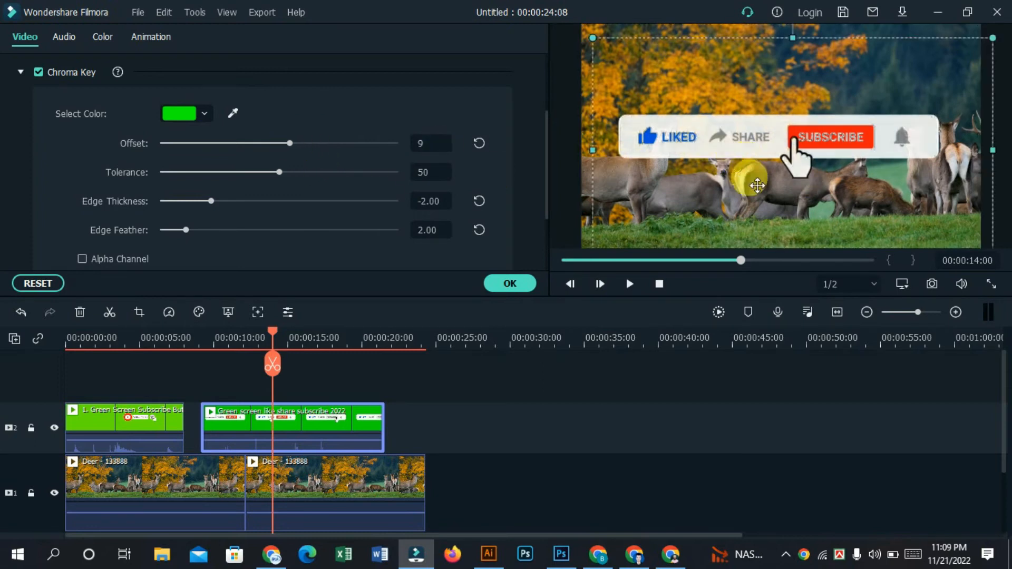
Step: Shrink the like-share-subscribe overlay, position it in the lower-right corner of the video frame, and accept its settings
click(745, 191)
drag(603, 74, 812, 221)
click(536, 402)
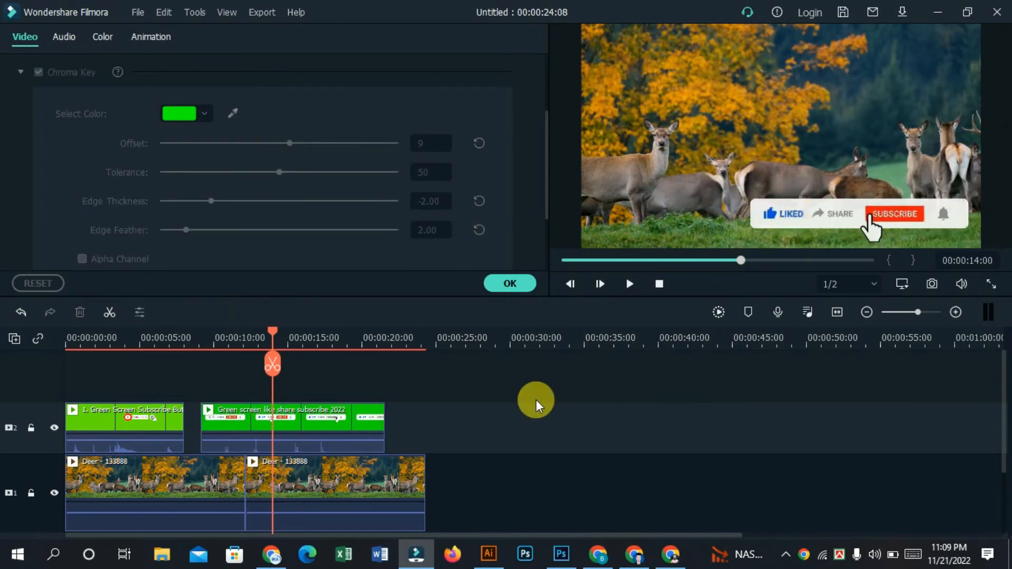
click(522, 286)
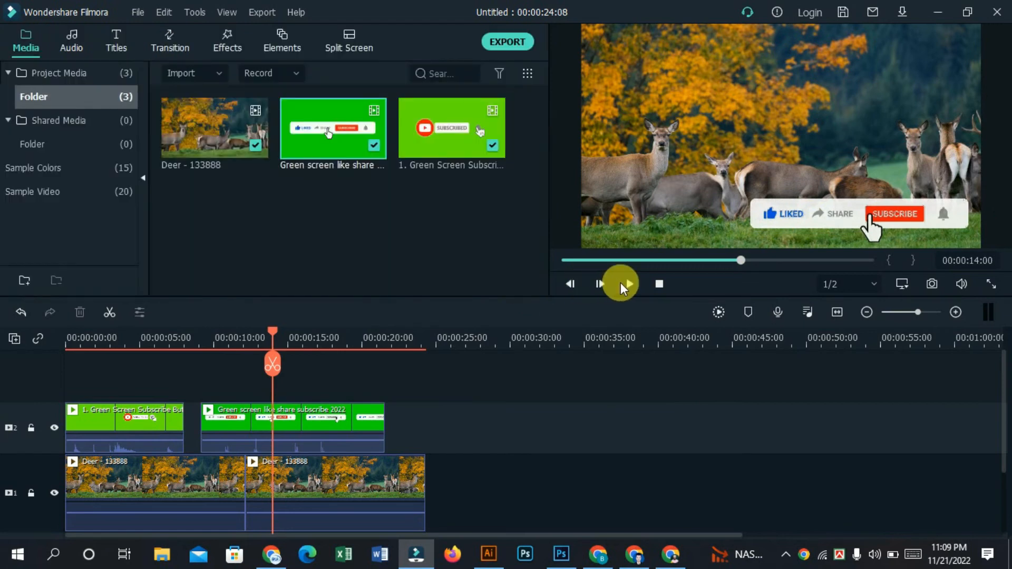
Step: Preview both subscribe overlays over the deer footage, replaying the sequence from the beginning
click(623, 284)
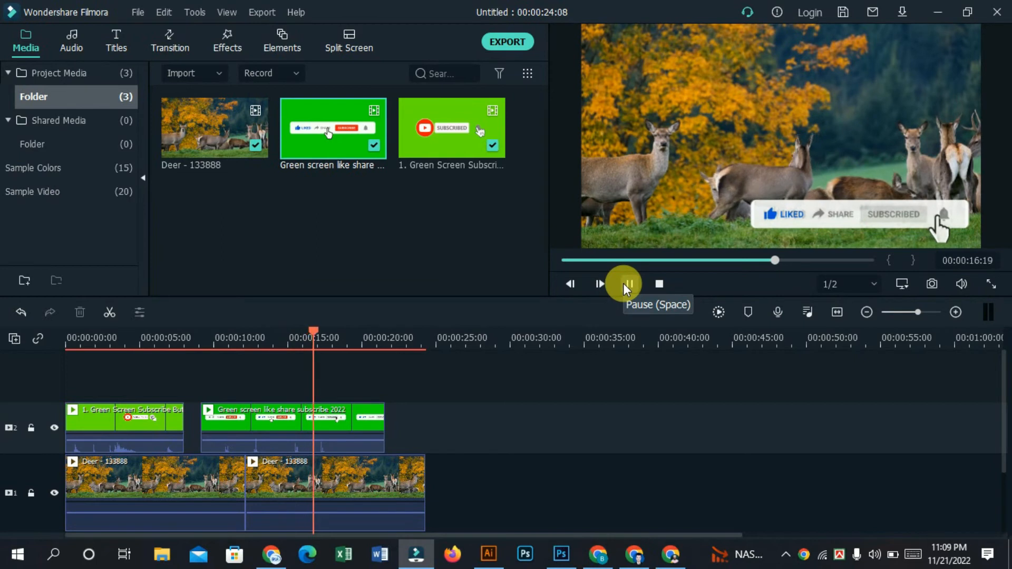
click(695, 260)
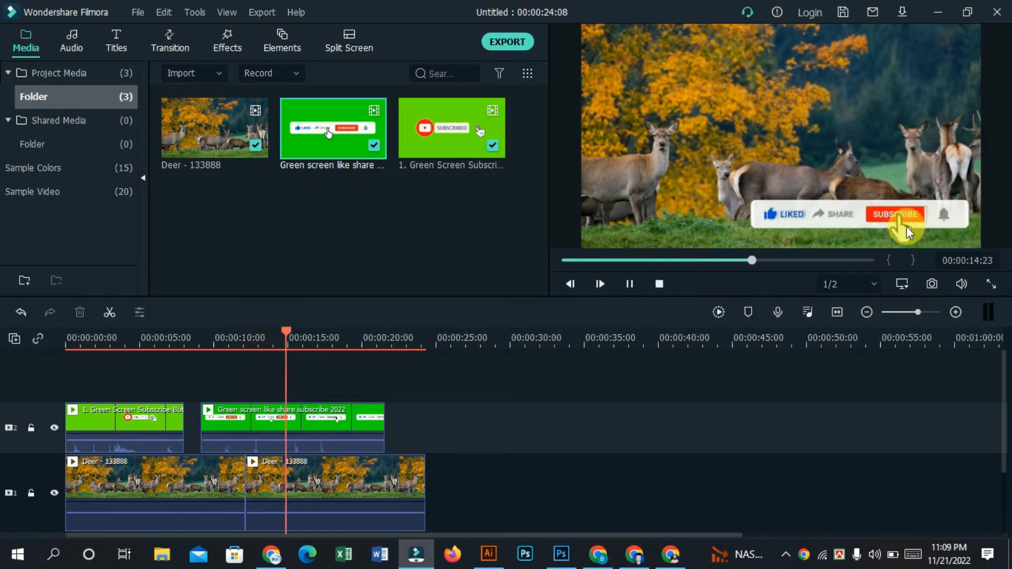
click(587, 261)
key(space)
key(Home)
key(space)
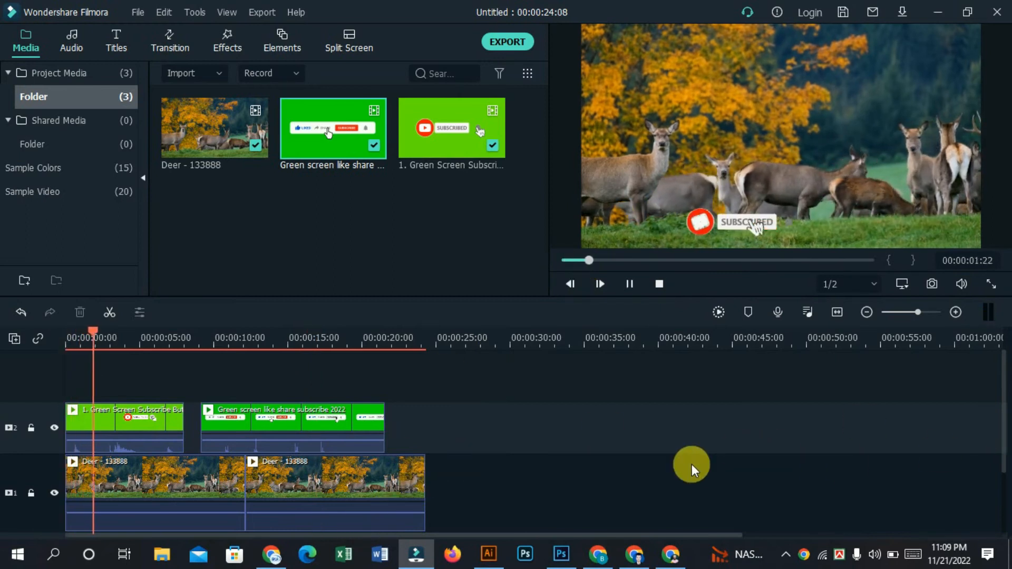
click(565, 261)
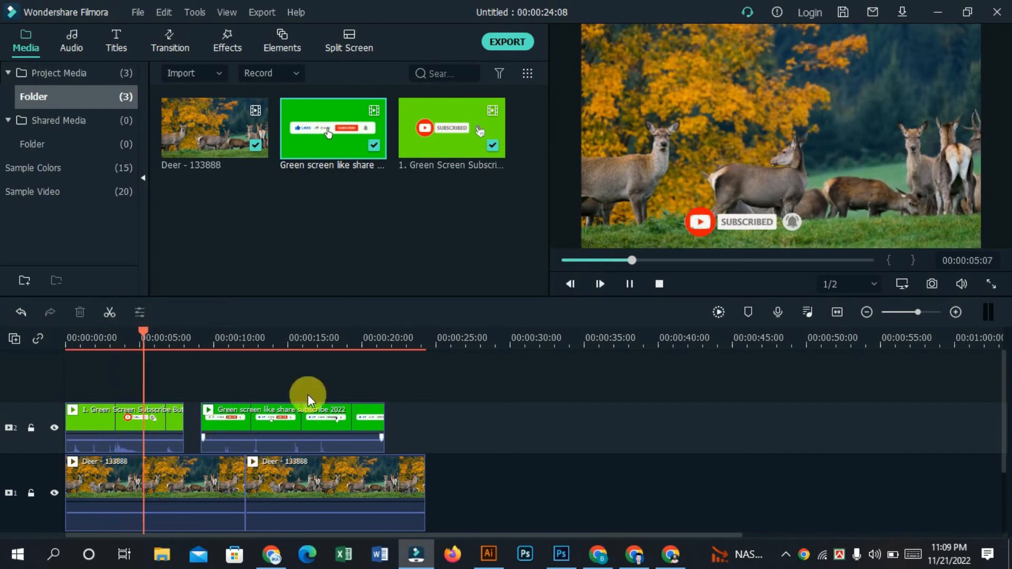
Step: Select all the clips on both video tracks and pause the timeline preview
drag(494, 363, 5, 501)
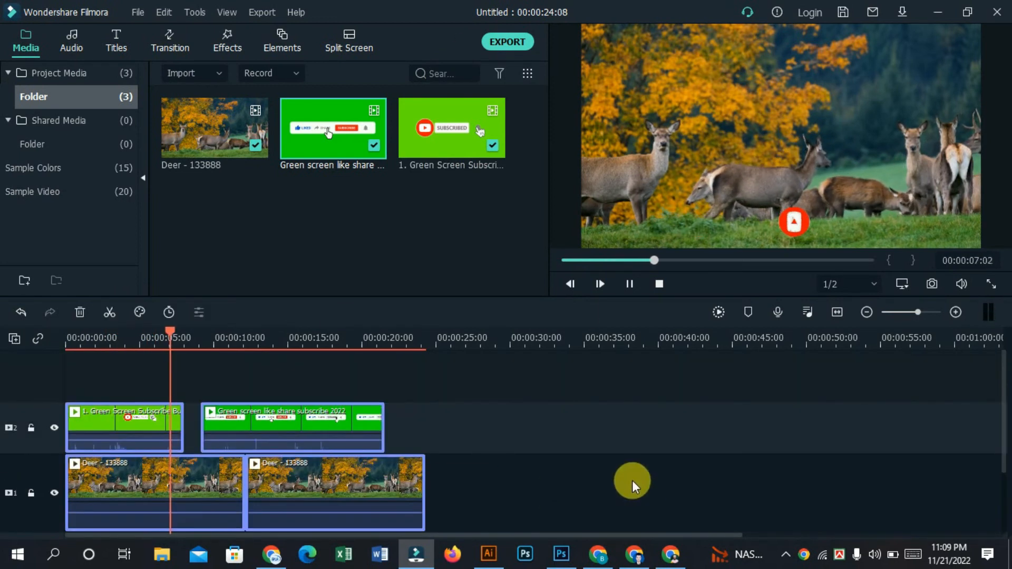
click(633, 285)
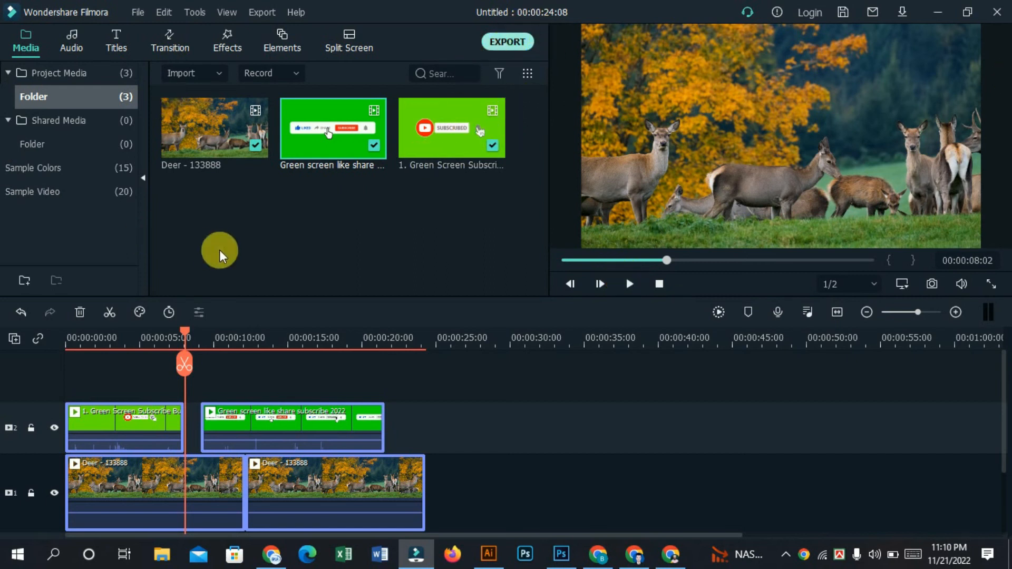
Step: Examine the local WMV export settings, including the file name and save location, and close them without exporting
click(506, 46)
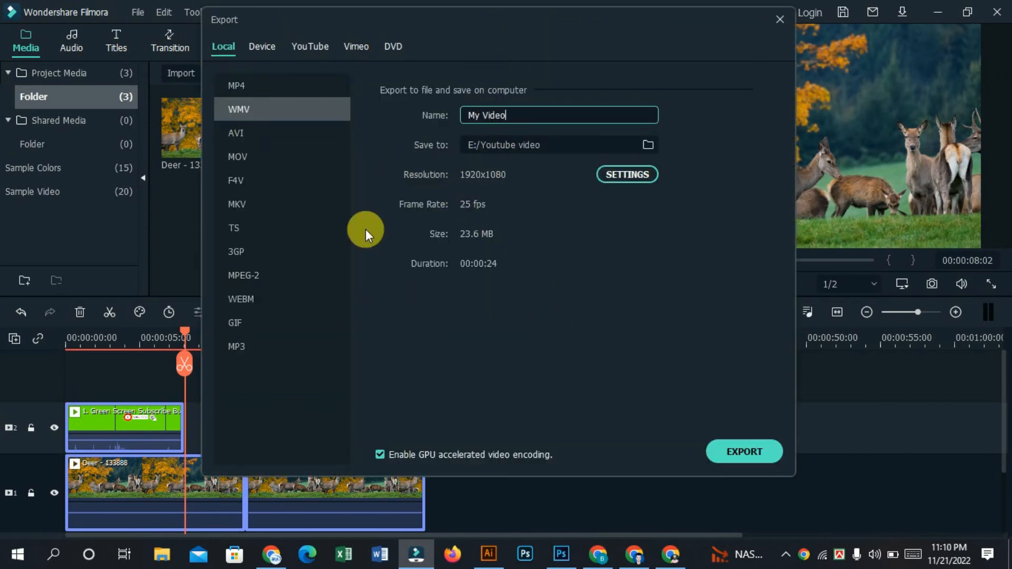
drag(552, 117, 405, 139)
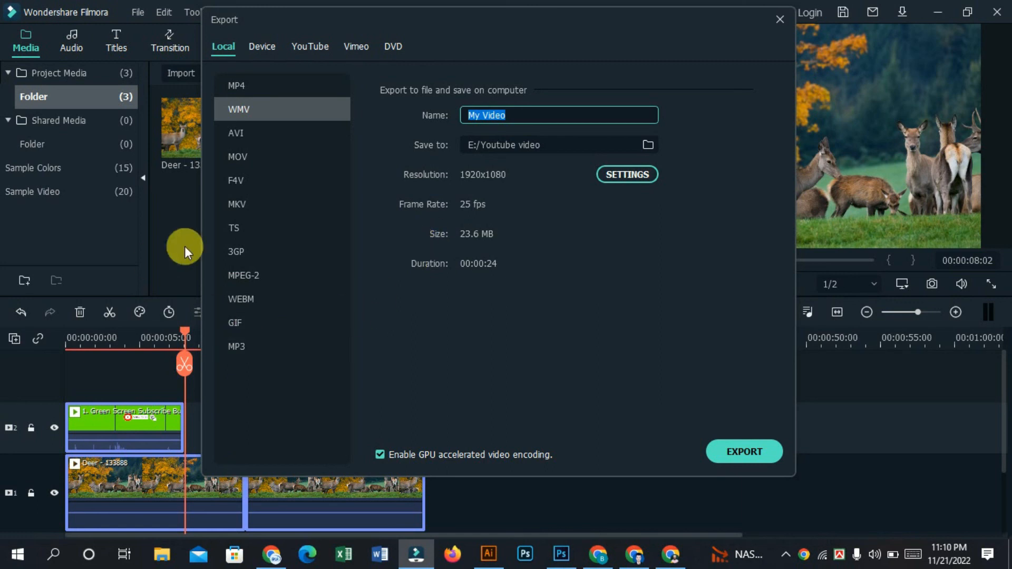
drag(533, 123, 395, 143)
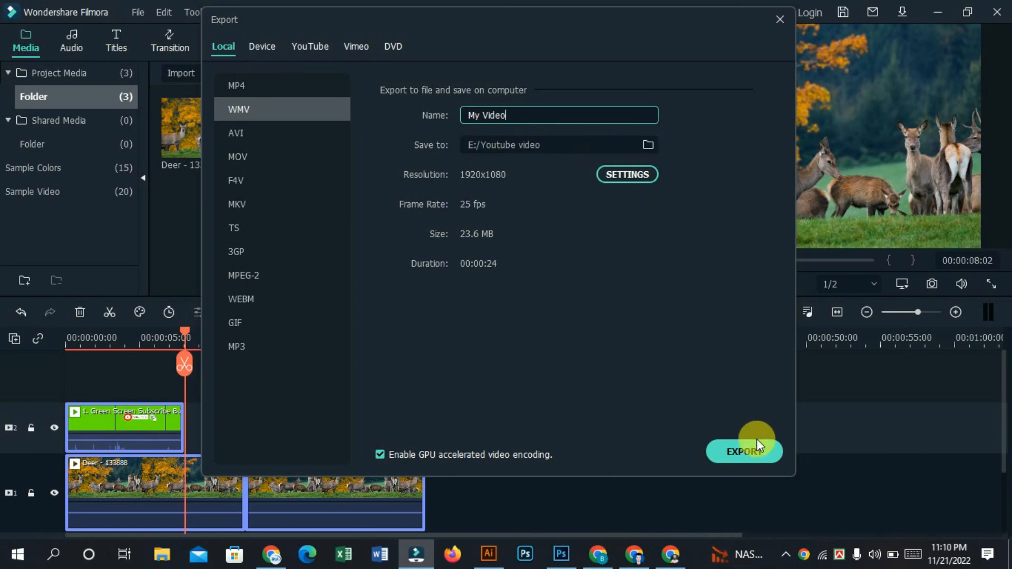
click(781, 18)
Step: Select all the timeline clips again and move the playhead back near the start, to 00:00:00:13
drag(520, 414, 27, 468)
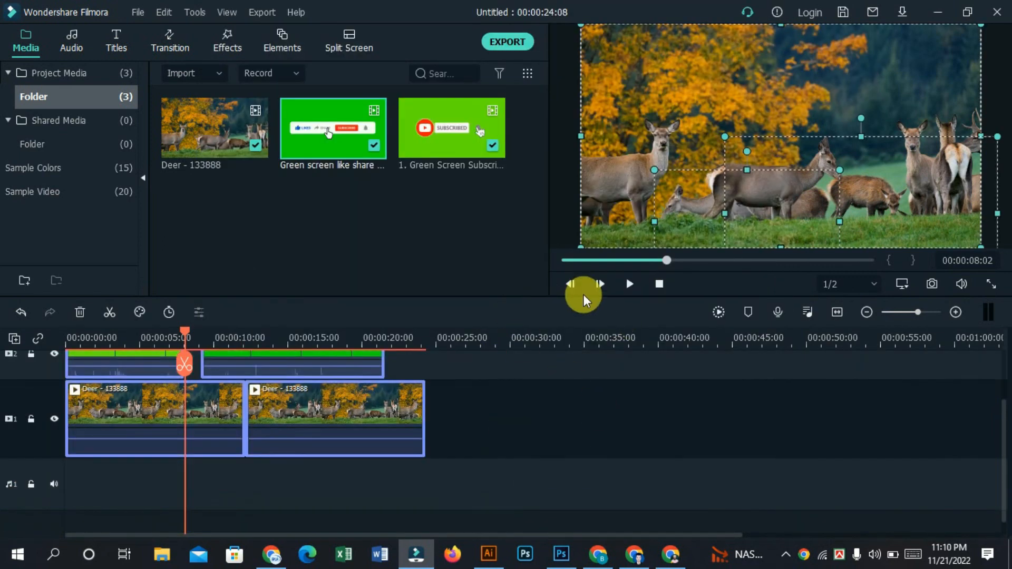
click(590, 260)
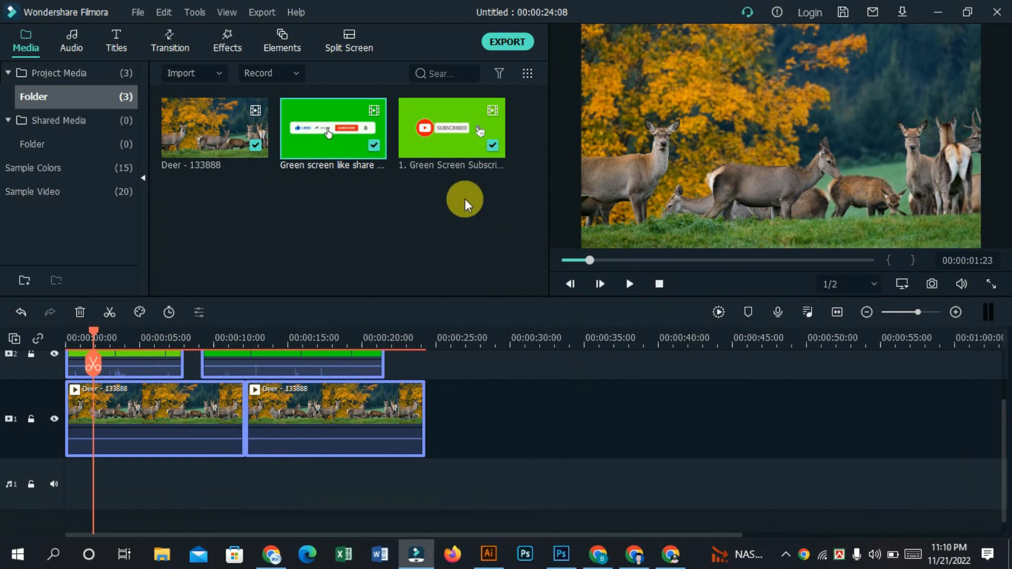
click(573, 260)
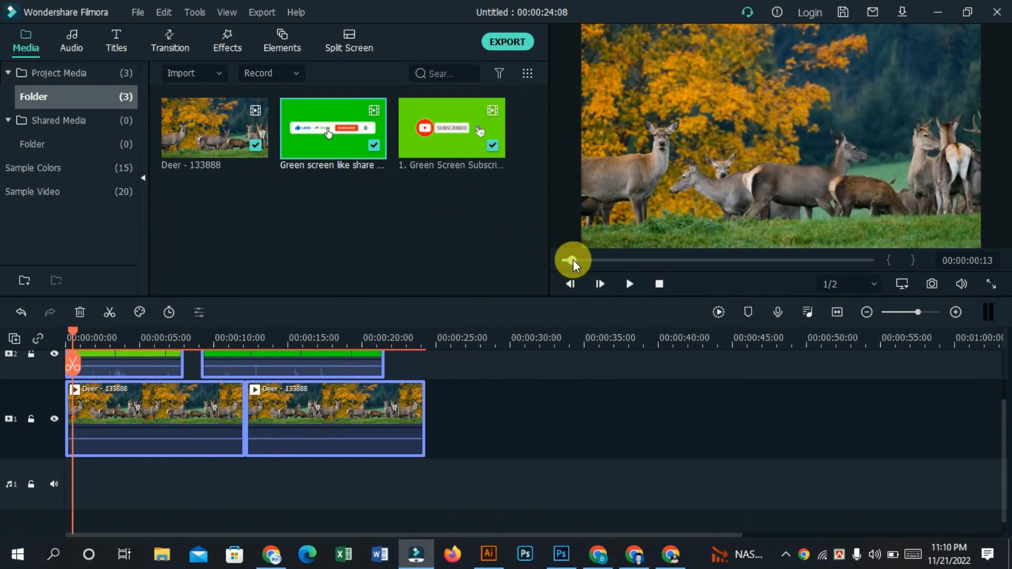